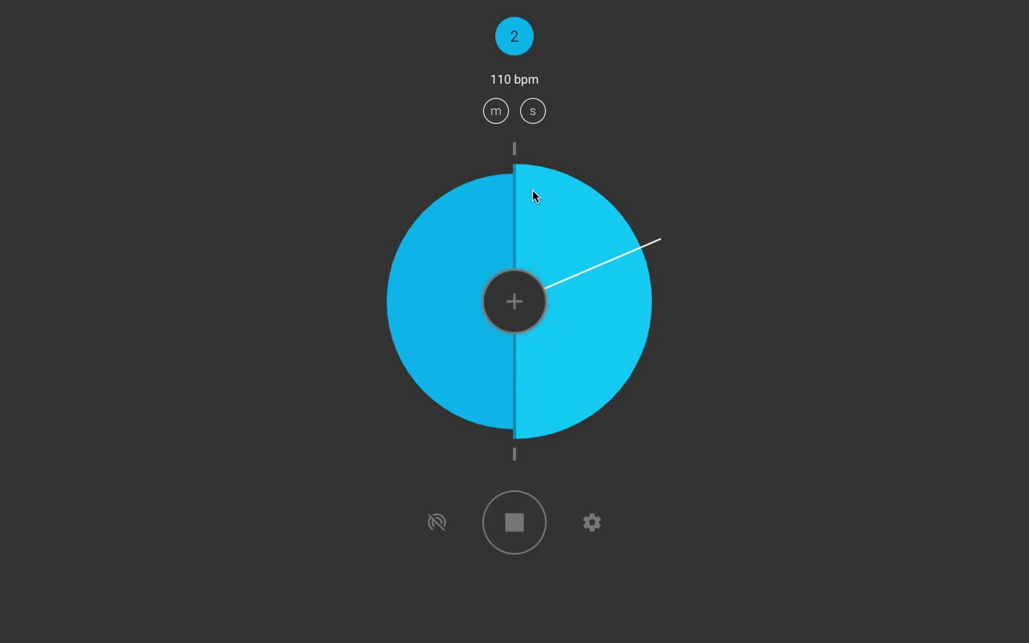
Add the 3-beat ring, solo it and the 2-beat track in turn, then clear solo.
{"action": "left_click", "coordinate": [514, 322]}
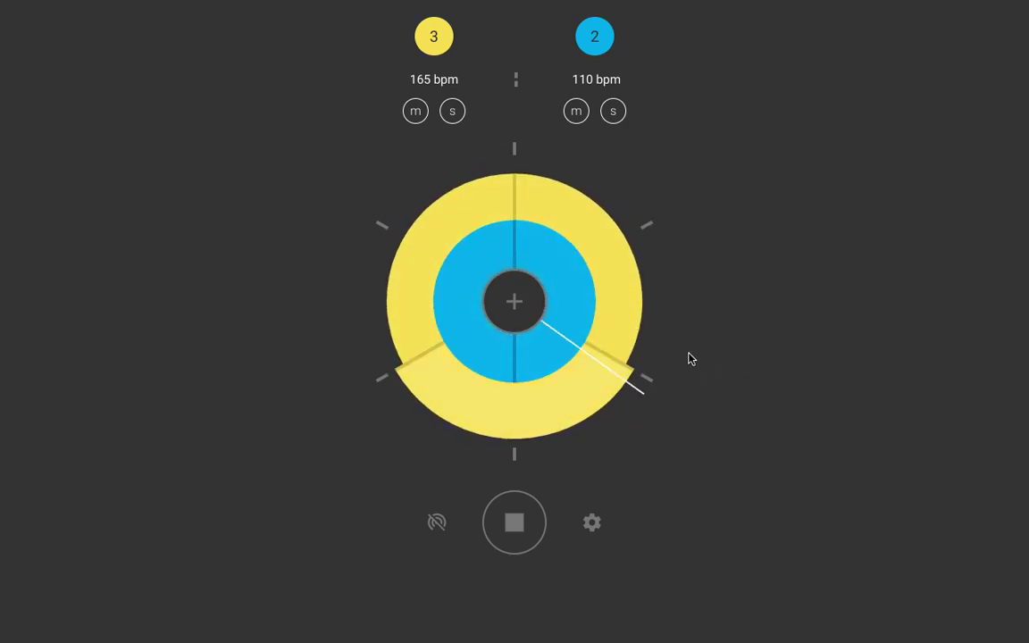
{"action": "left_click", "coordinate": [452, 116]}
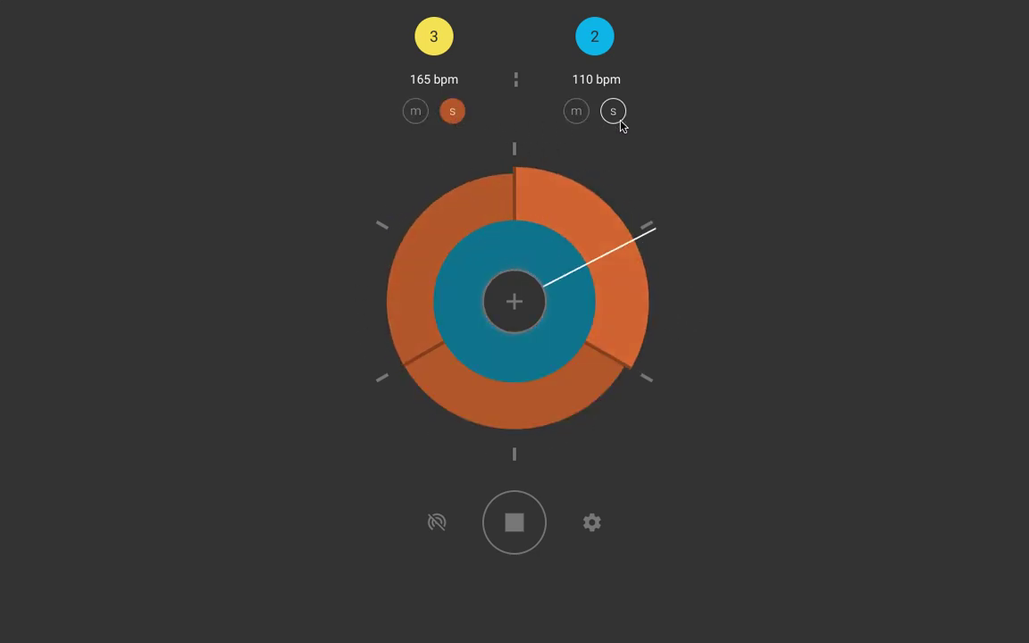
{"action": "left_click", "coordinate": [616, 122]}
{"action": "left_click", "coordinate": [612, 123]}
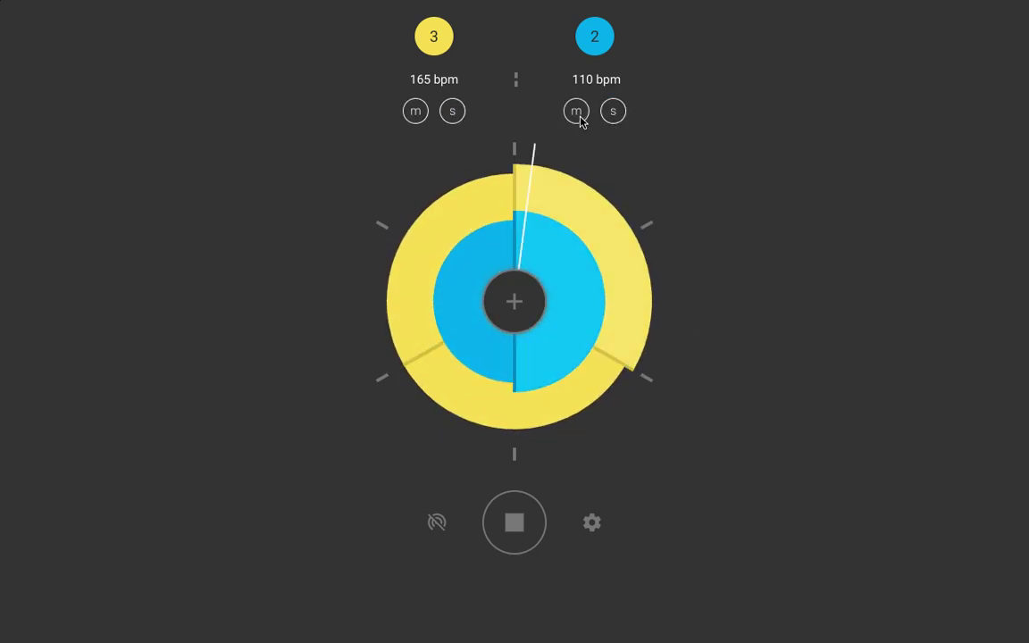
Set the 3-beat track's pitch to E and deselect the track.
{"action": "left_click", "coordinate": [435, 64]}
{"action": "left_click", "coordinate": [526, 547]}
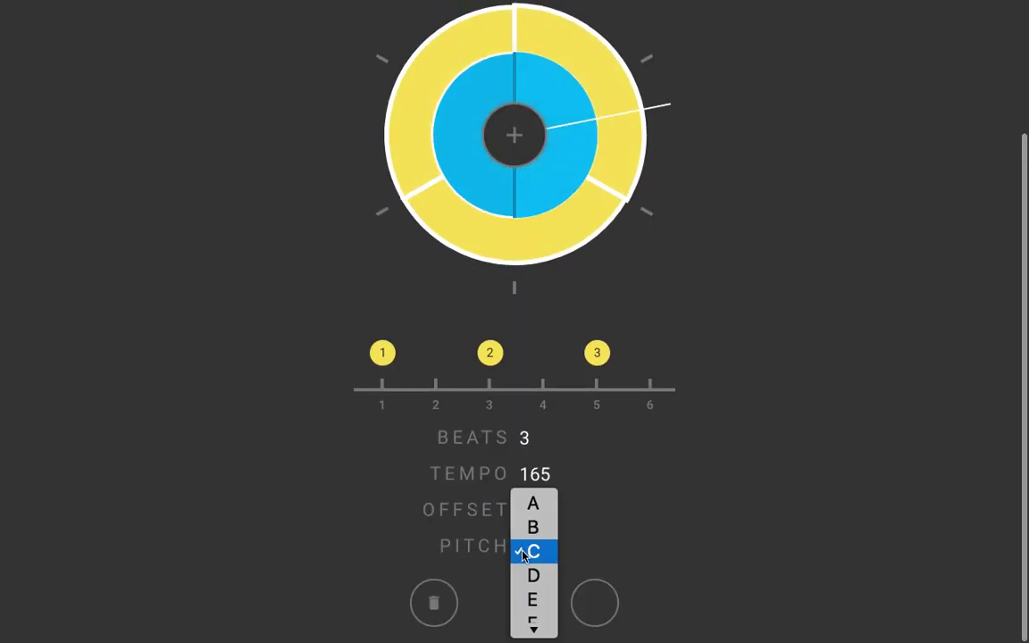
{"action": "left_click", "coordinate": [533, 600]}
{"action": "scroll", "coordinate": [776, 454], "scroll_direction": "up", "scroll_amount": 2}
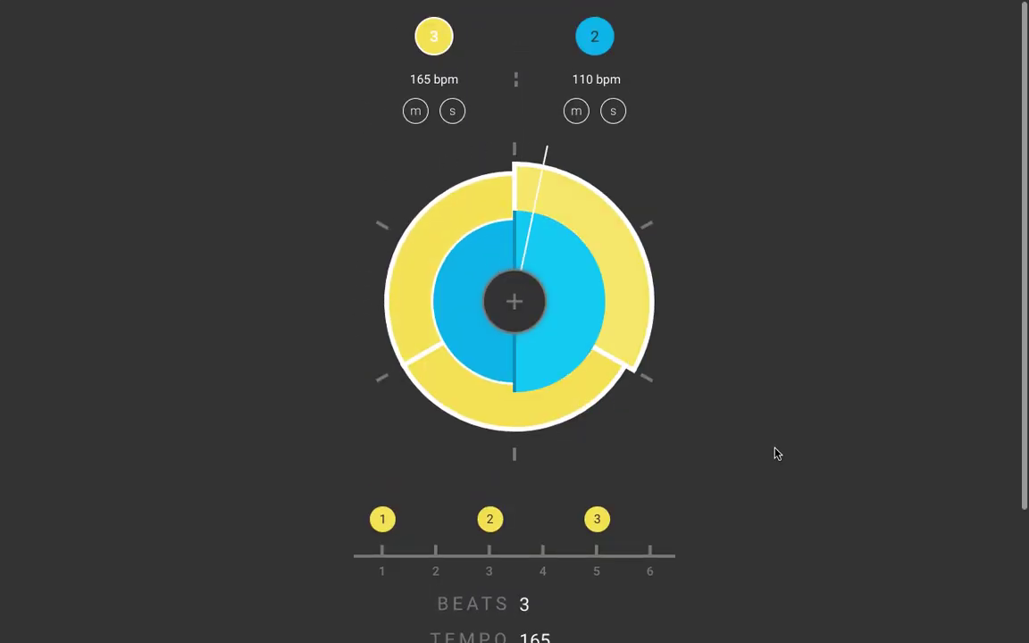
{"action": "left_click", "coordinate": [427, 35]}
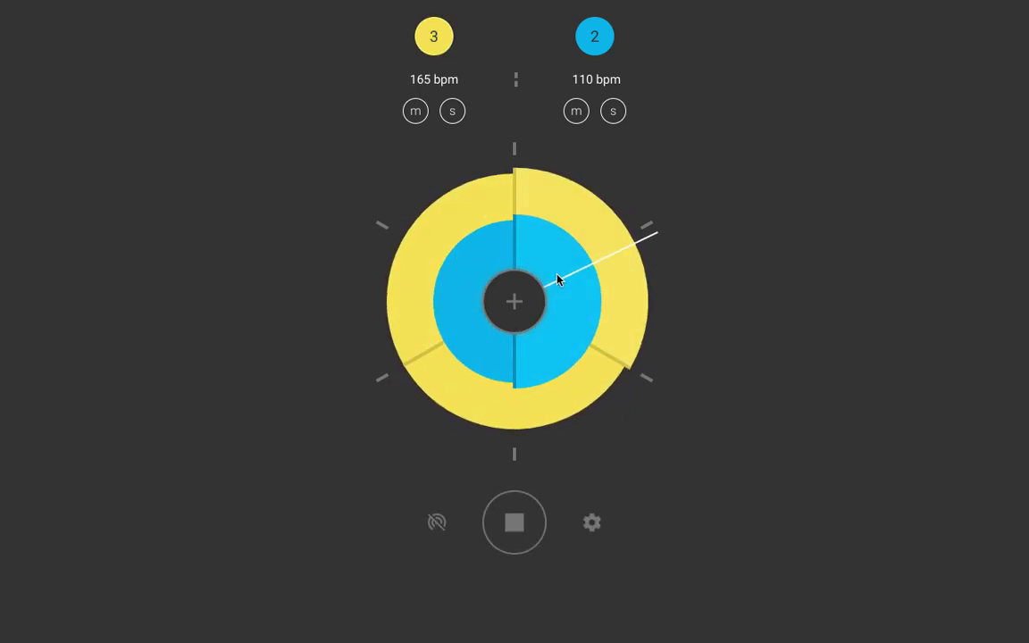
Tap out a new 7-beat ring on the centre button.
{"action": "left_click", "coordinate": [516, 311]}
{"action": "left_click", "coordinate": [518, 313]}
{"action": "left_click", "coordinate": [517, 314]}
{"action": "left_click", "coordinate": [516, 312]}
{"action": "left_click", "coordinate": [517, 313]}
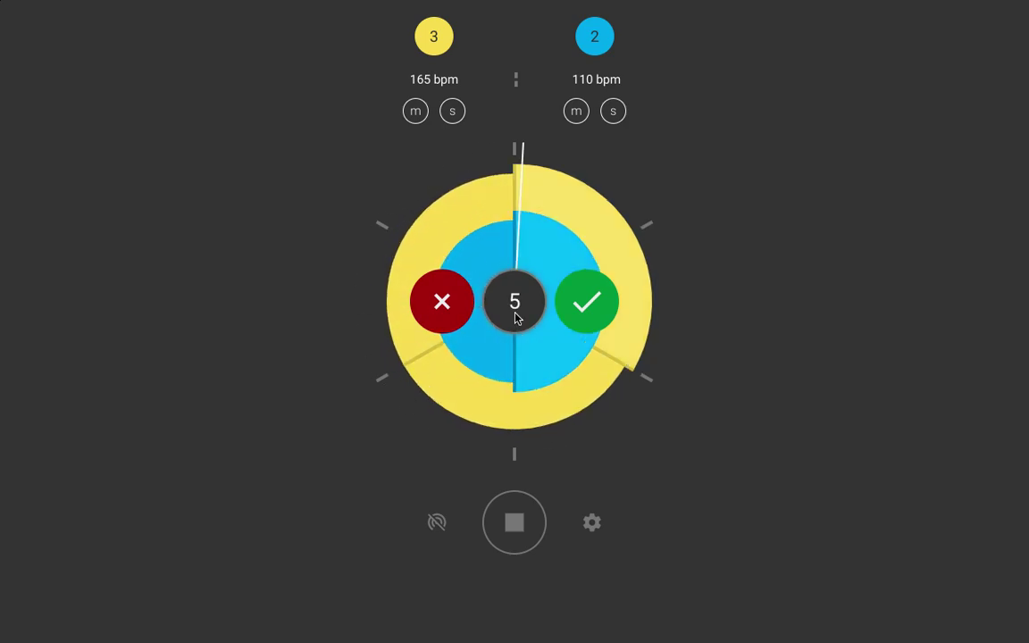
{"action": "left_click", "coordinate": [516, 312]}
{"action": "left_click", "coordinate": [517, 313]}
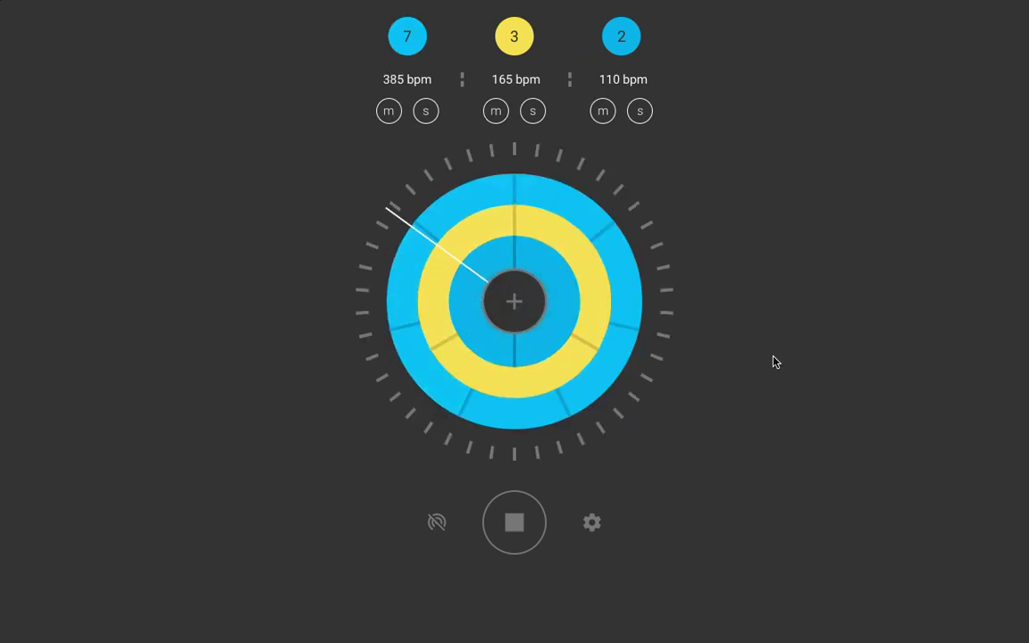
Change the 7-beat track's tempo from 385 to 185 bpm, then deselect it.
{"action": "left_click", "coordinate": [407, 36]}
{"action": "scroll", "coordinate": [526, 365], "scroll_direction": "down", "scroll_amount": 3}
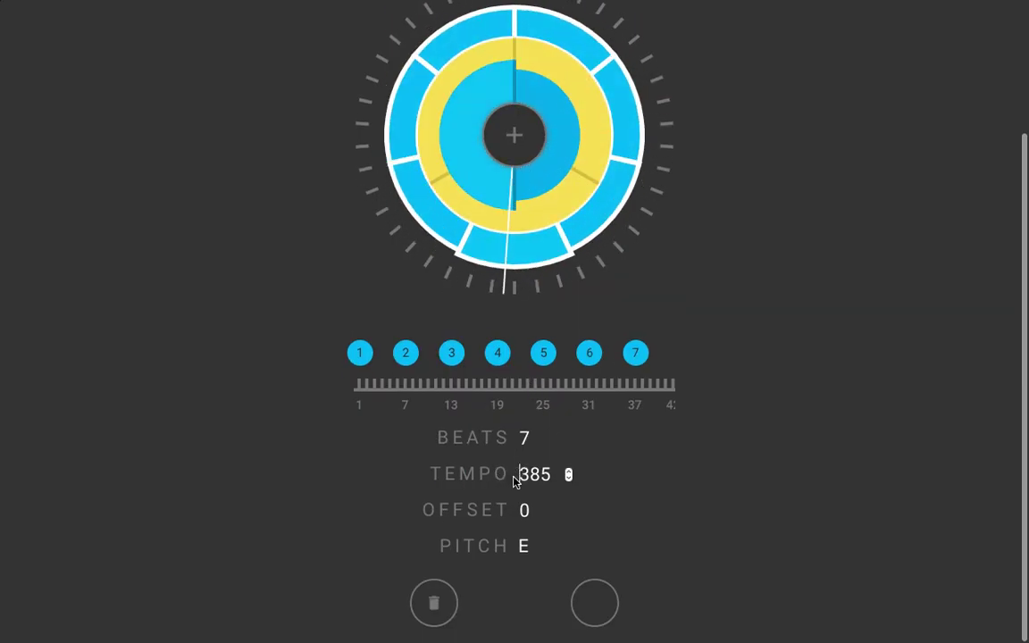
{"action": "key", "text": "shift+Right"}
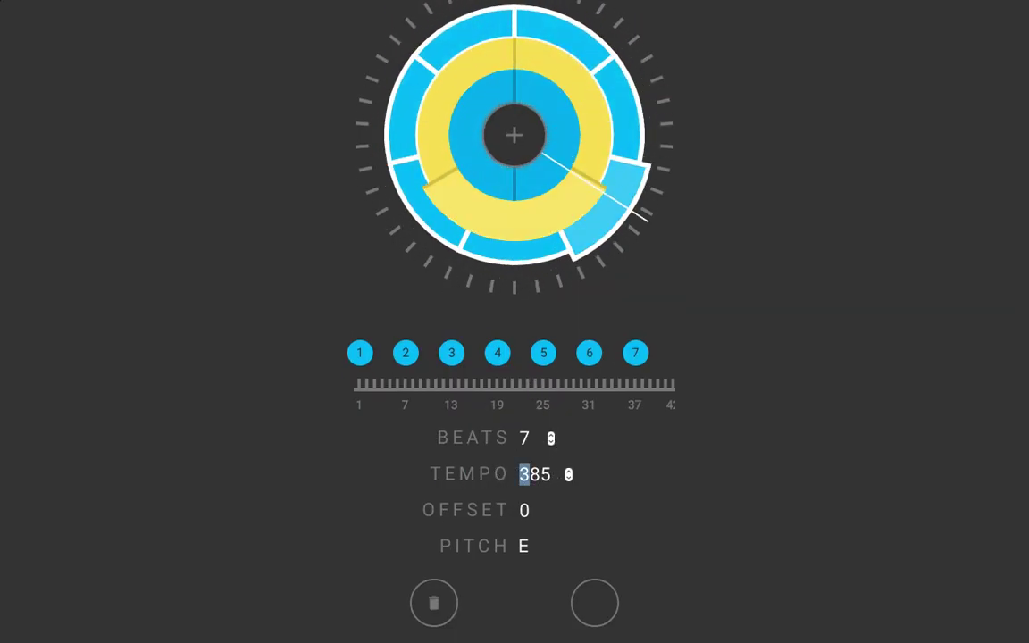
{"action": "type", "text": "1"}
{"action": "scroll", "coordinate": [670, 373], "scroll_direction": "up", "scroll_amount": 3}
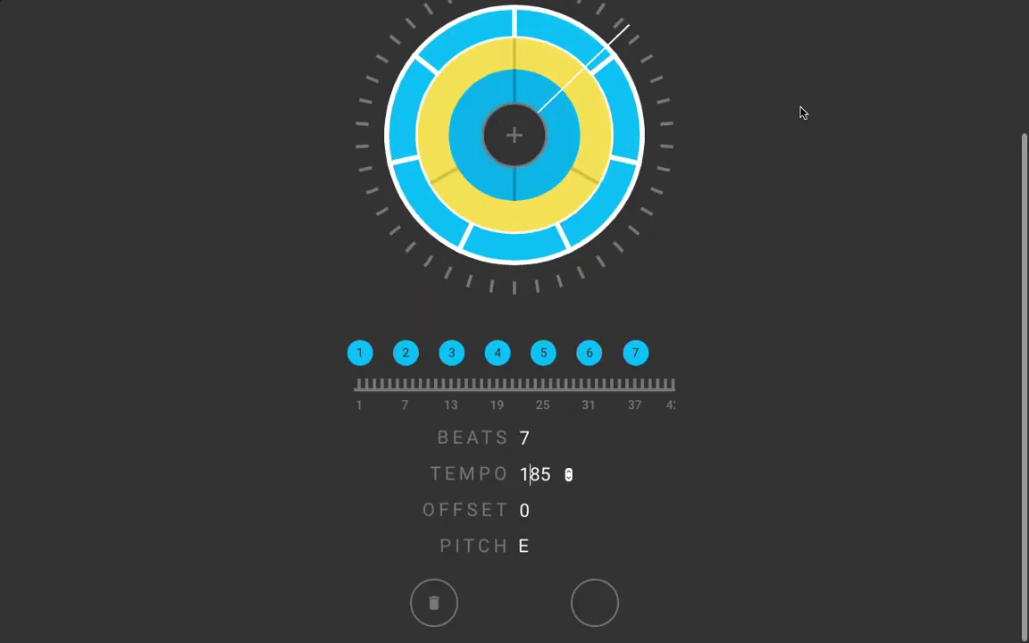
{"action": "left_click", "coordinate": [628, 540]}
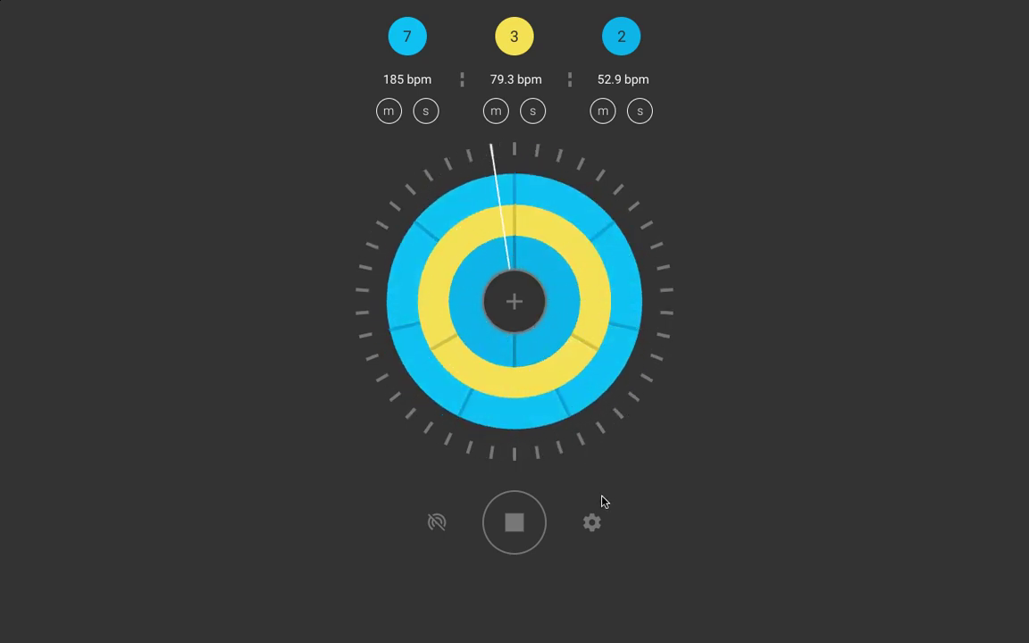
Switch the sound to Drum Kit and mute the 3-beat track.
{"action": "left_click", "coordinate": [592, 524]}
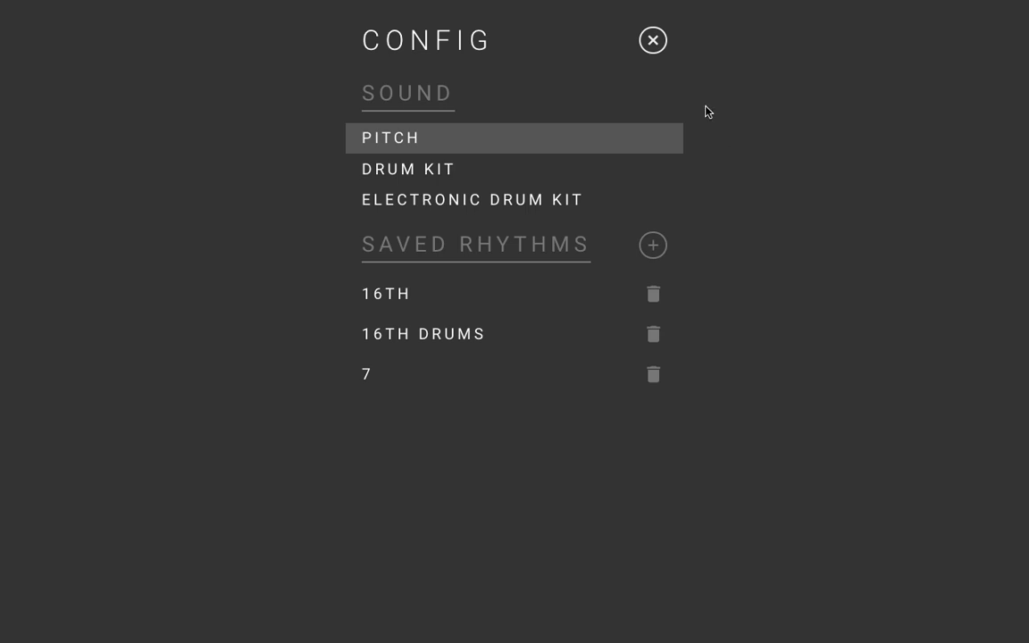
{"action": "left_click", "coordinate": [496, 171]}
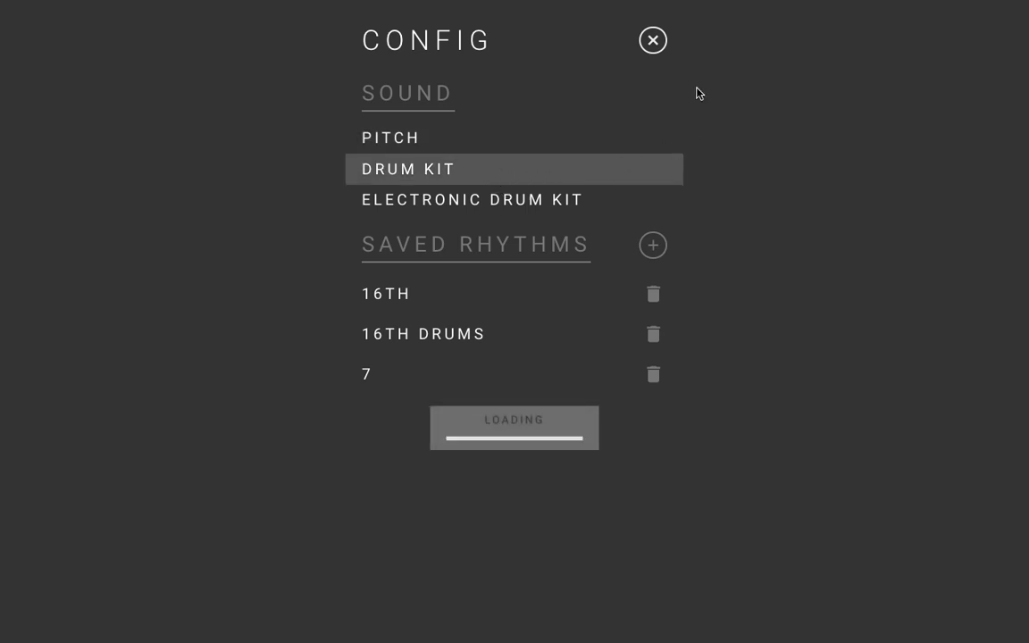
{"action": "left_click", "coordinate": [653, 41]}
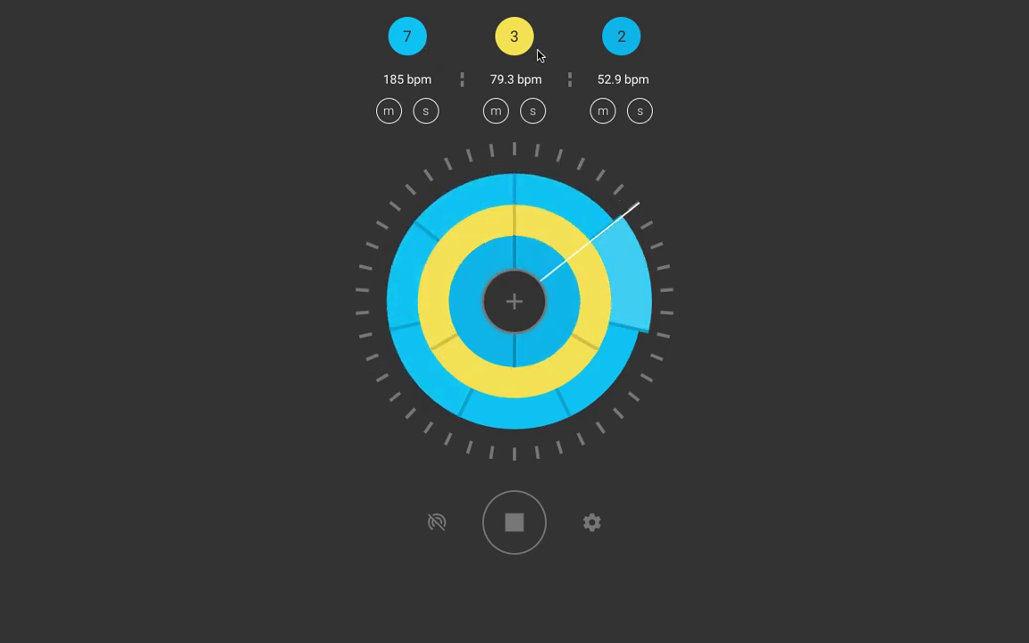
{"action": "left_click", "coordinate": [496, 111]}
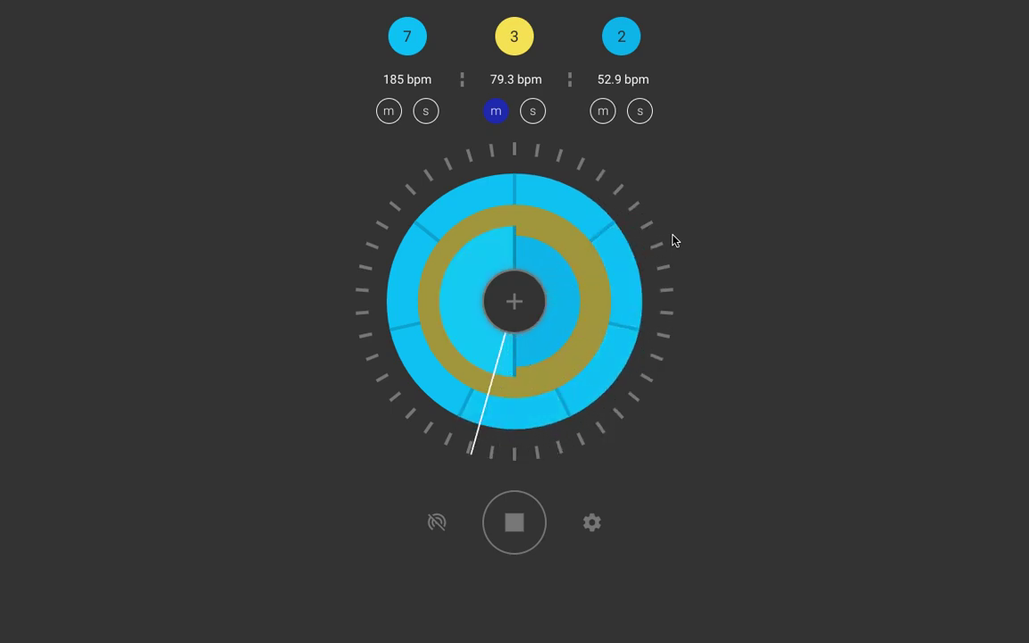
Load the saved 16TH rhythm with its 16-, 4- and 1-beat rings.
{"action": "left_click", "coordinate": [592, 523]}
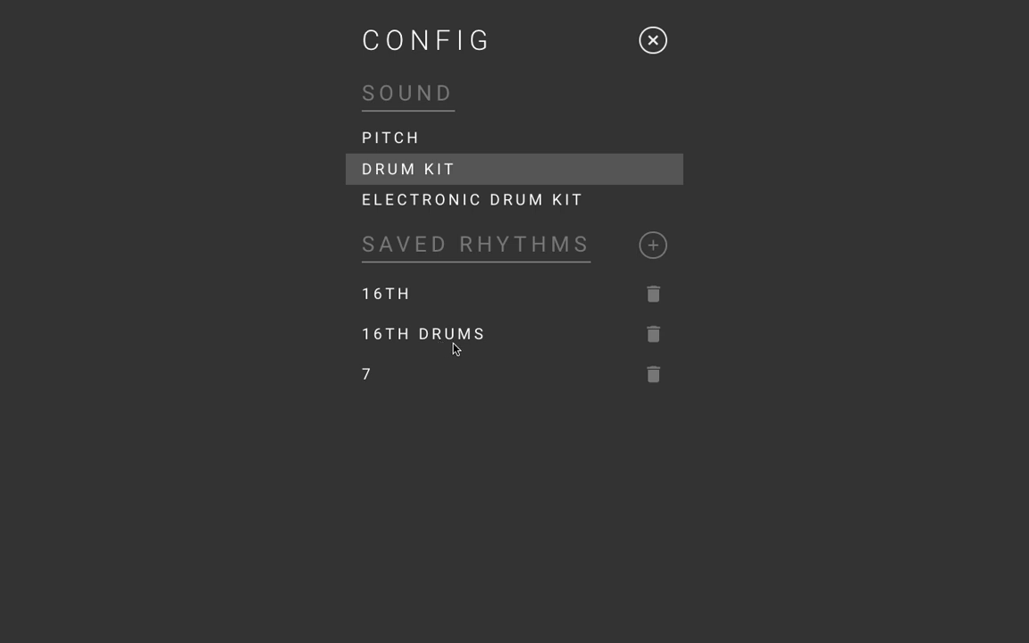
{"action": "left_click", "coordinate": [414, 296]}
{"action": "left_click", "coordinate": [652, 40]}
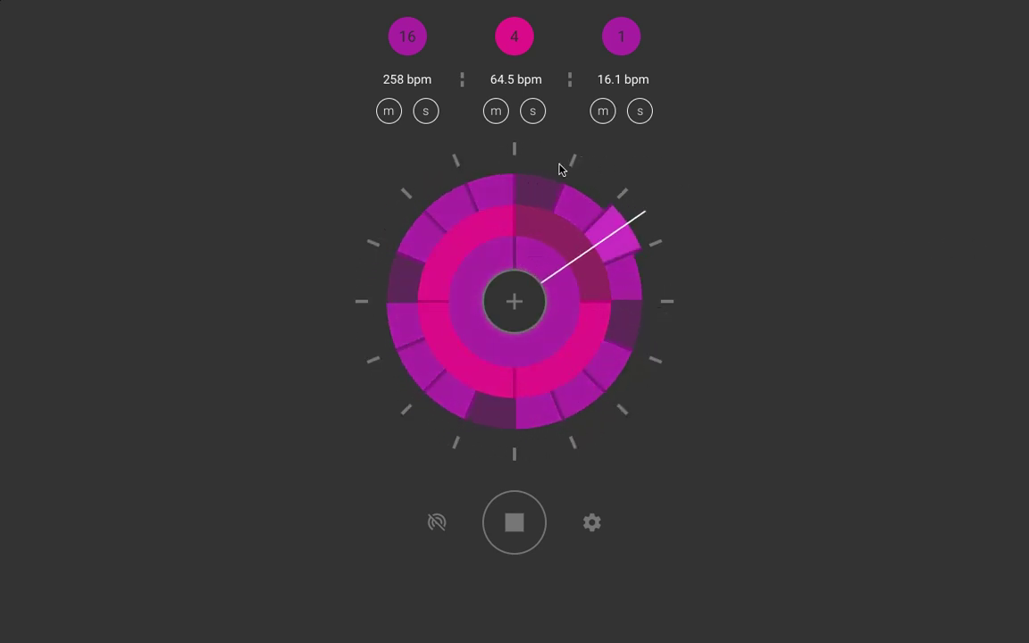
Stop playback and add a 5-beat ring to the 16TH rhythm.
{"action": "left_click", "coordinate": [513, 505]}
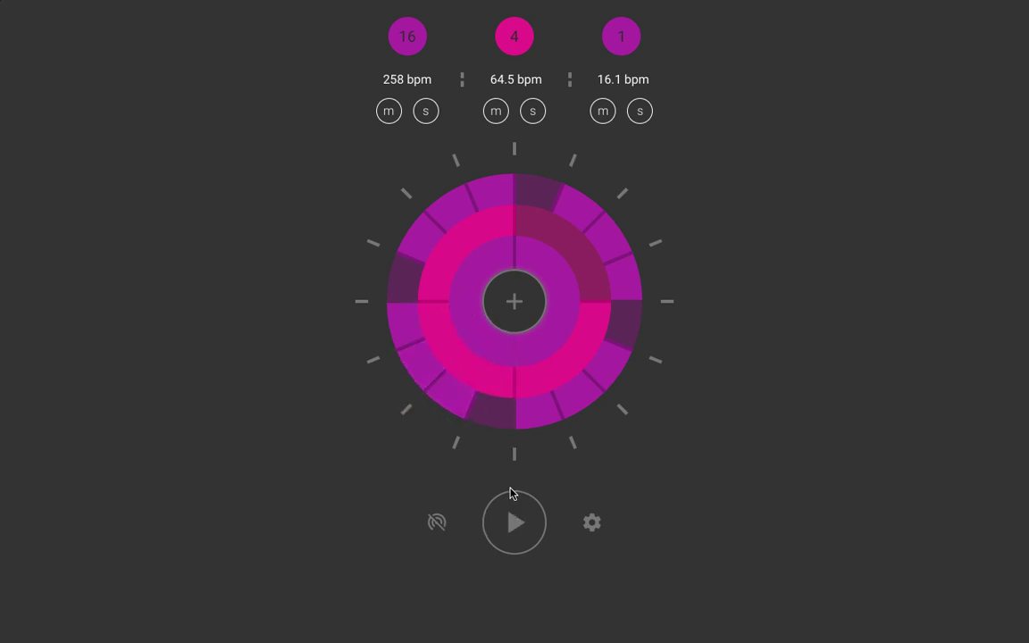
{"action": "left_click", "coordinate": [519, 303]}
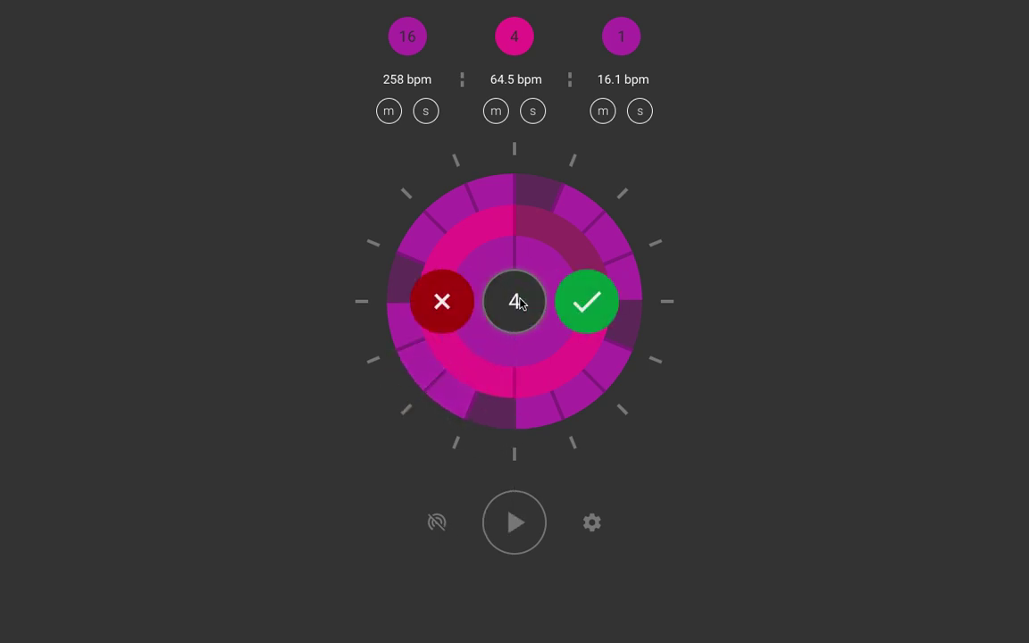
{"action": "left_click", "coordinate": [521, 304]}
{"action": "left_click", "coordinate": [521, 304]}
{"action": "left_click", "coordinate": [521, 304]}
{"action": "left_click", "coordinate": [520, 304]}
{"action": "left_click", "coordinate": [521, 304]}
{"action": "left_click", "coordinate": [518, 305]}
{"action": "left_click", "coordinate": [519, 305]}
{"action": "left_click", "coordinate": [518, 305]}
{"action": "left_click", "coordinate": [517, 308]}
{"action": "left_click", "coordinate": [517, 308]}
{"action": "left_click", "coordinate": [518, 308]}
{"action": "left_click", "coordinate": [602, 302]}
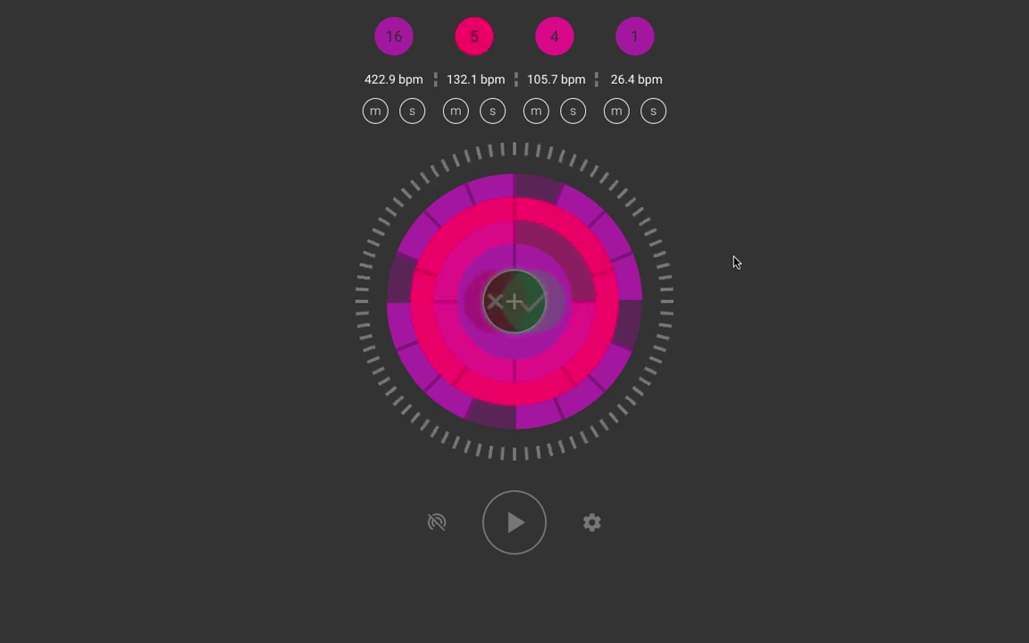